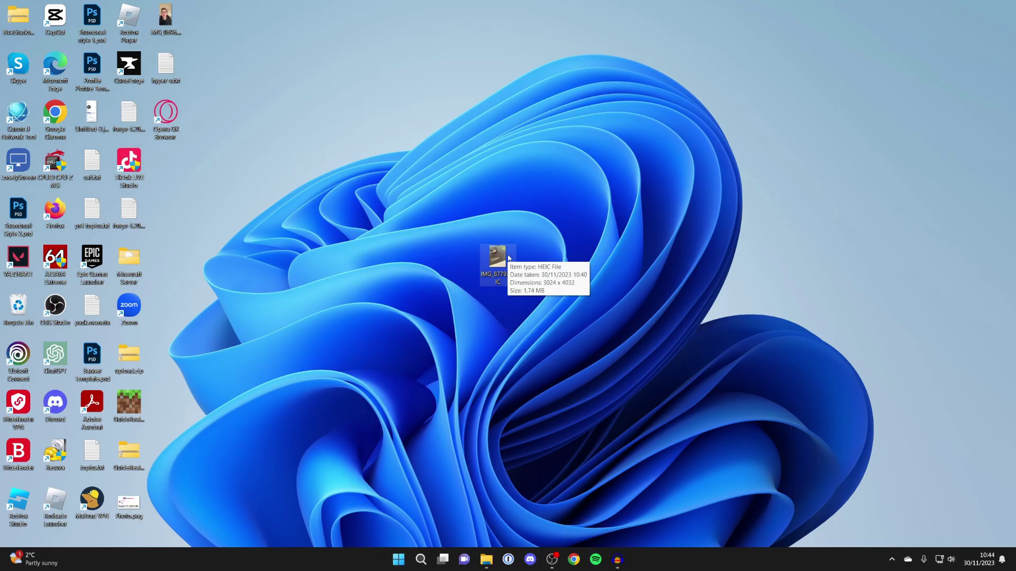
# Open IMG_8779.HEIC from the desktop in Paint via Open with
pyautogui.rightClick(494, 266)
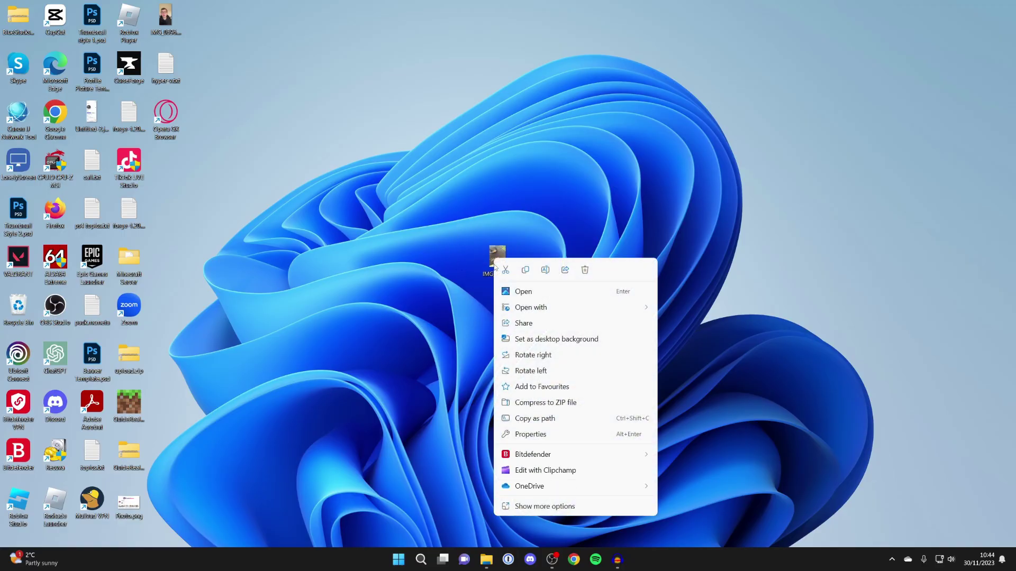
pyautogui.moveTo(531, 307)
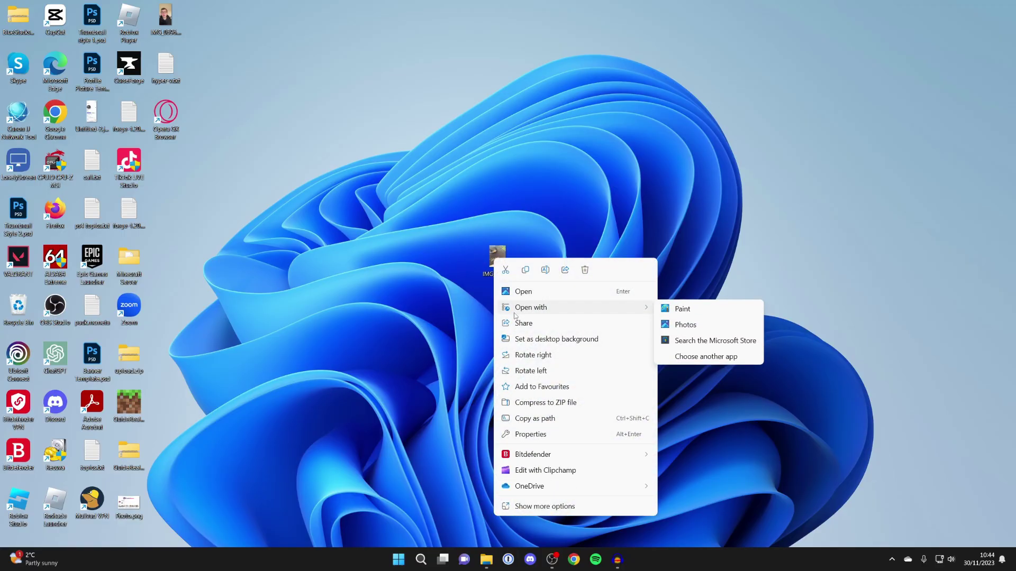
pyautogui.click(693, 309)
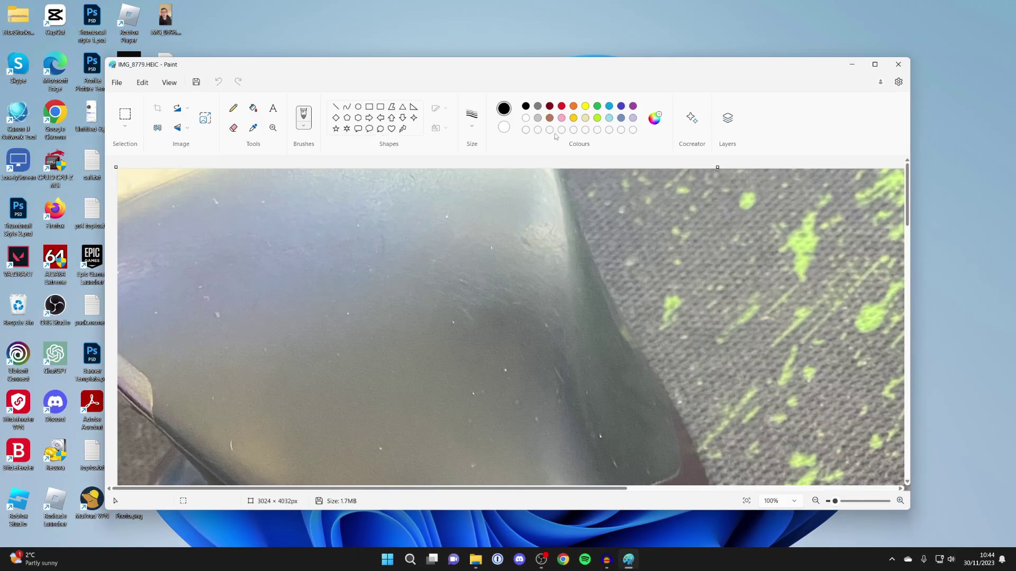
pyautogui.scroll(-5, 510, 230)
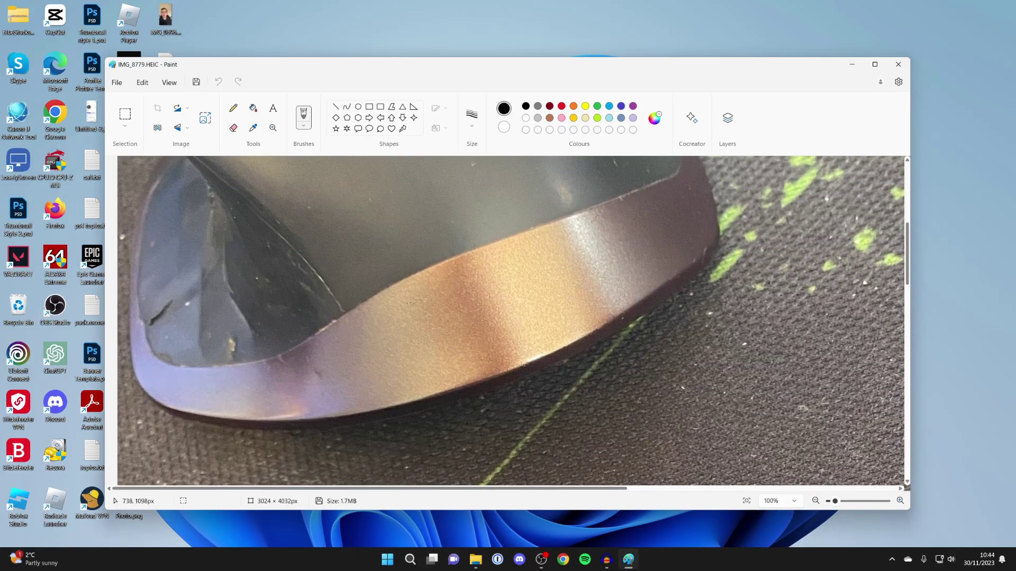
pyautogui.scroll(3, 509, 230)
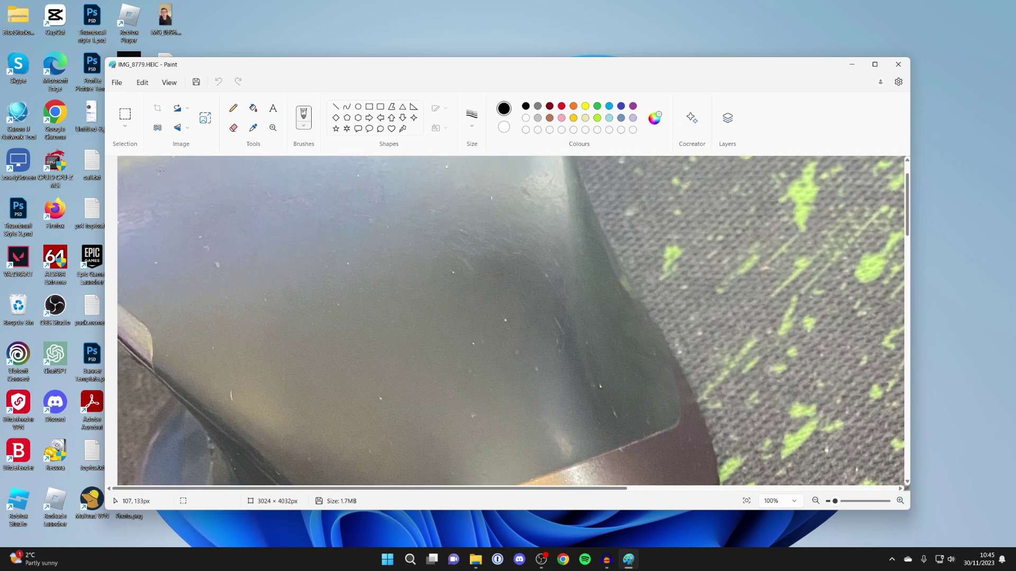
pyautogui.click(127, 86)
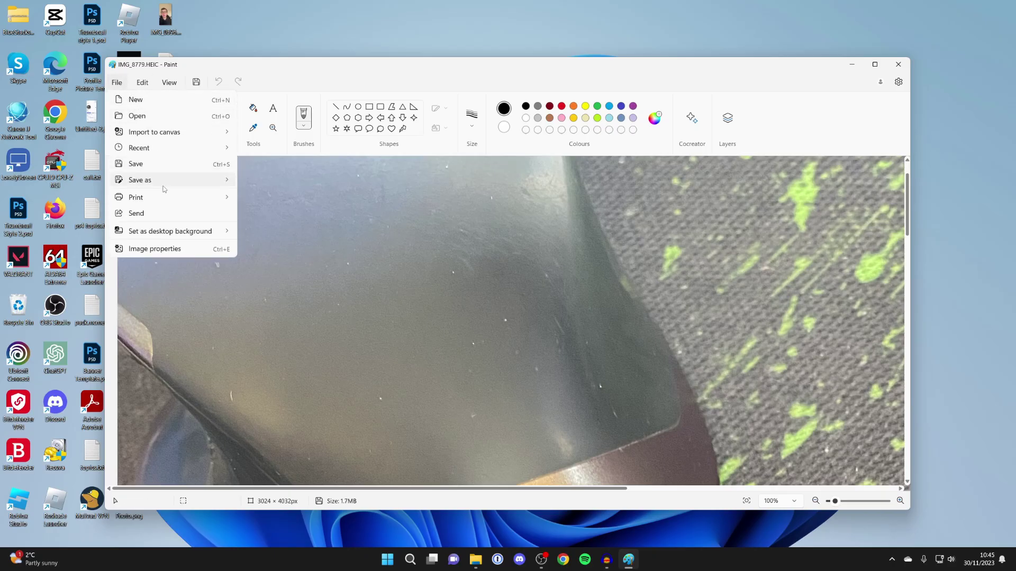
pyautogui.moveTo(140, 181)
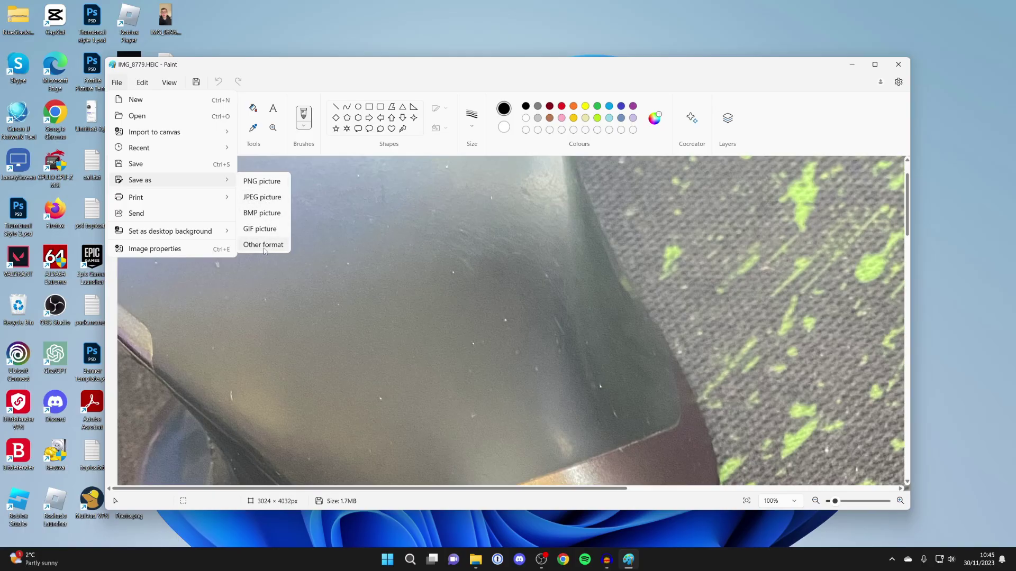
# Start saving a copy of the photo as a JPEG picture
pyautogui.click(261, 197)
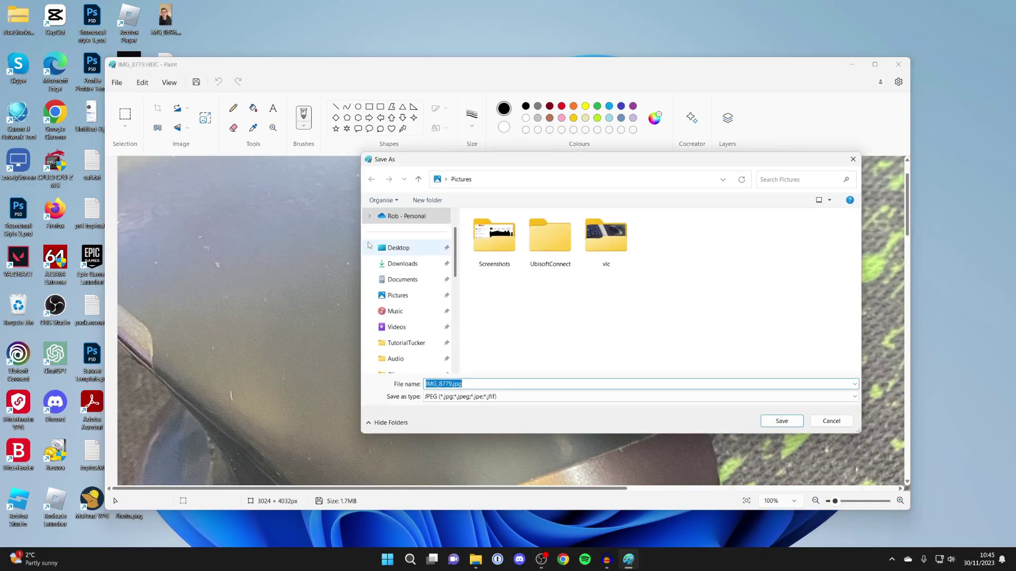
# Save the photo to the Desktop as IMG_8779.jpg, keeping JPEG as the file type
pyautogui.moveTo(494, 164); pyautogui.dragTo(470, 156)
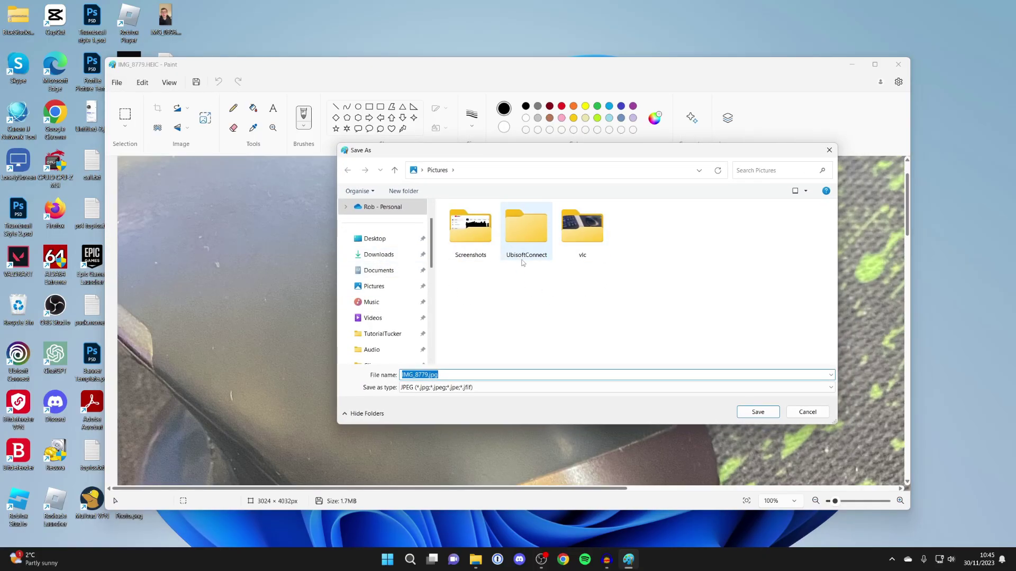
pyautogui.click(375, 239)
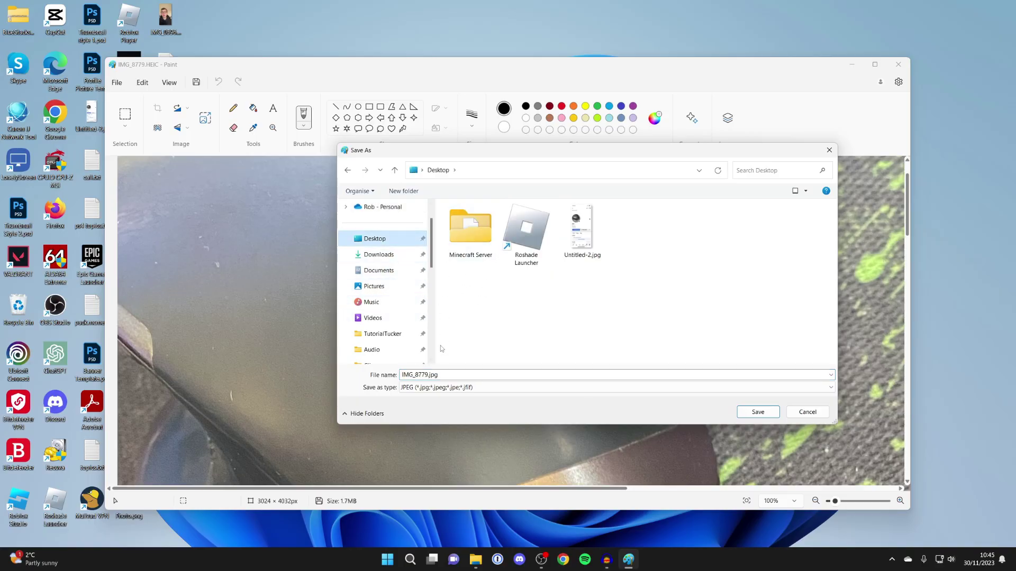
pyautogui.click(439, 387)
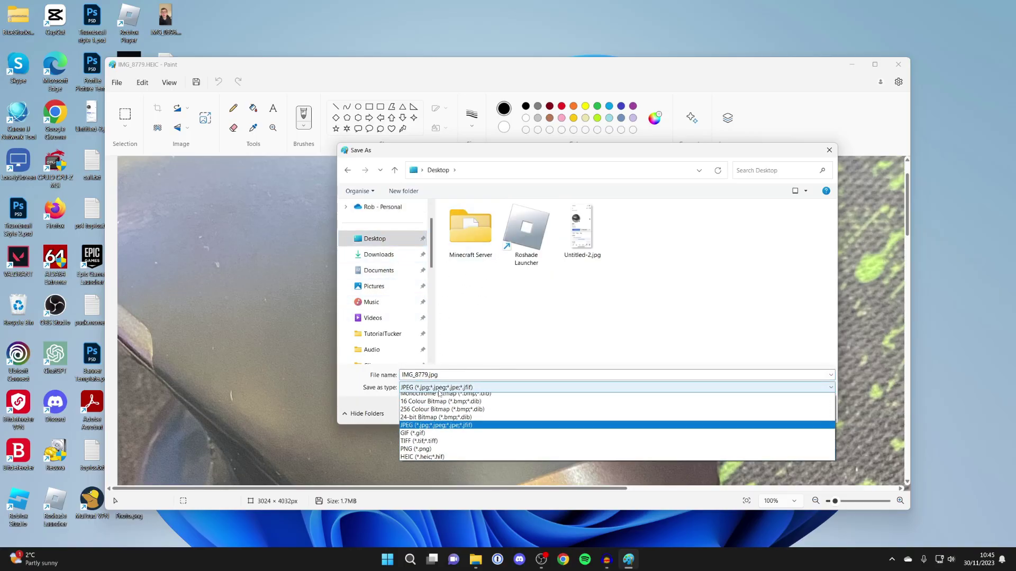
pyautogui.click(440, 389)
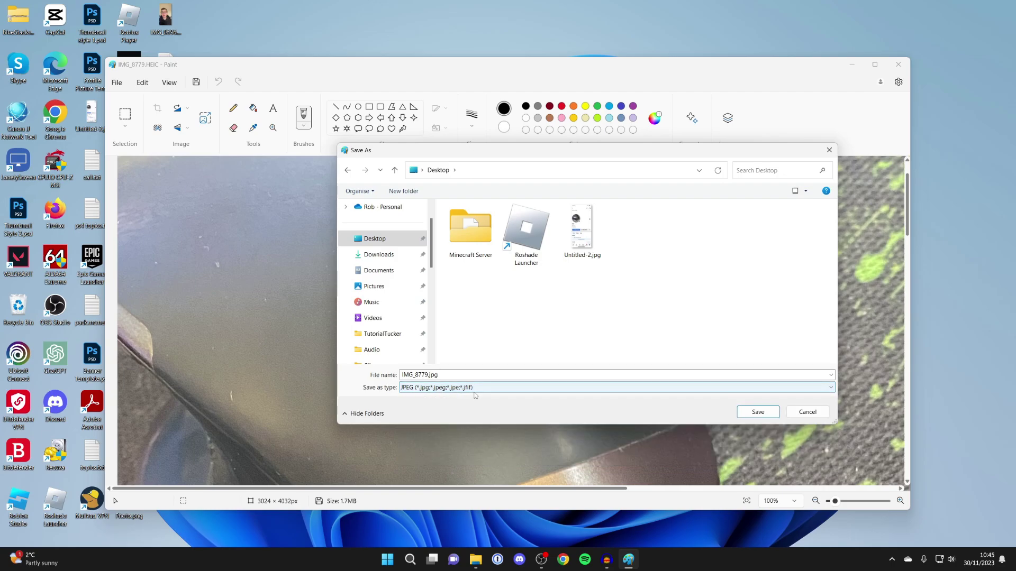
pyautogui.click(757, 412)
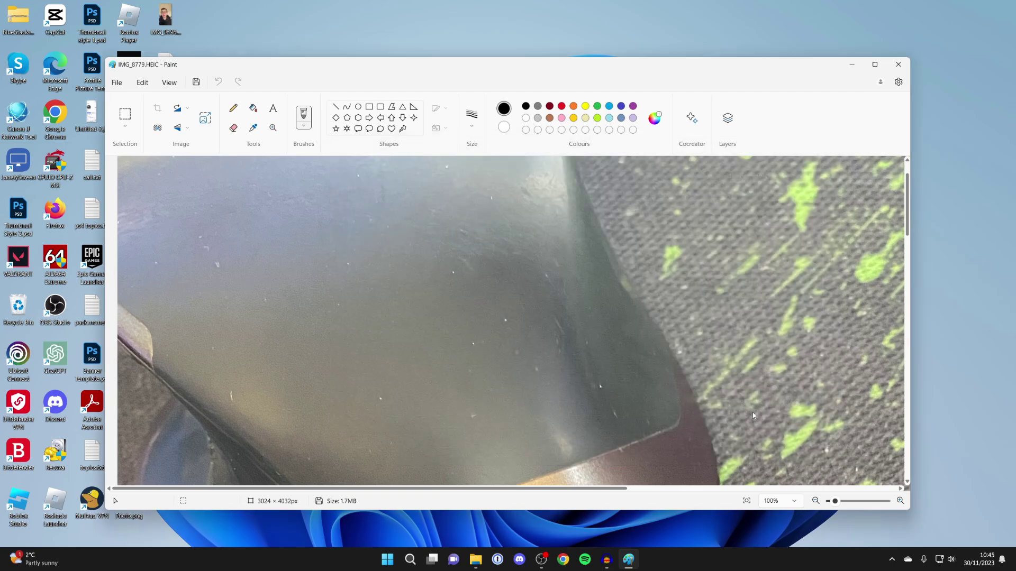
# Close Paint and place the IMG_8779.jpg copy beside the original HEIC photo on the desktop
pyautogui.click(899, 64)
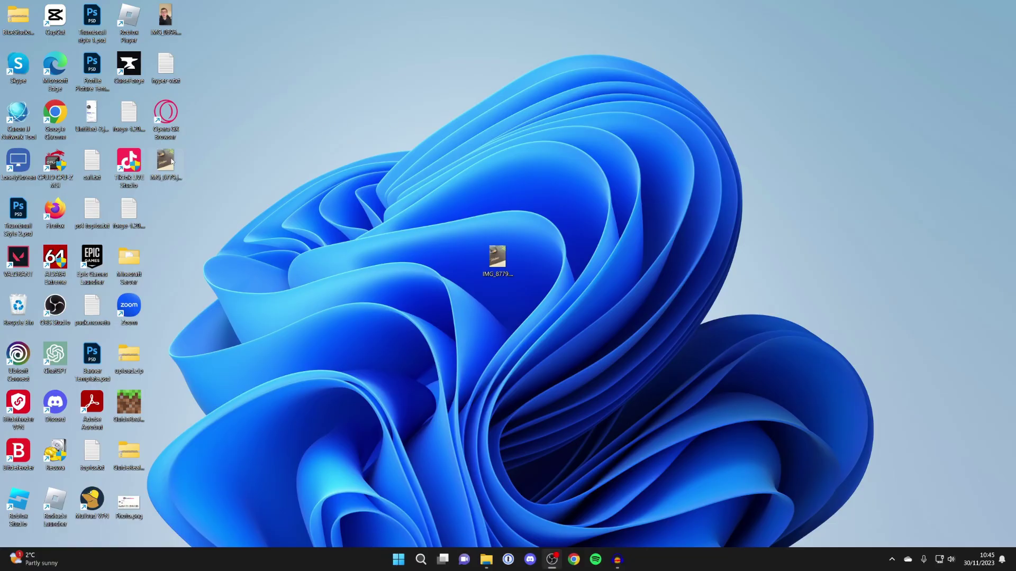
pyautogui.moveTo(166, 164); pyautogui.dragTo(532, 259)
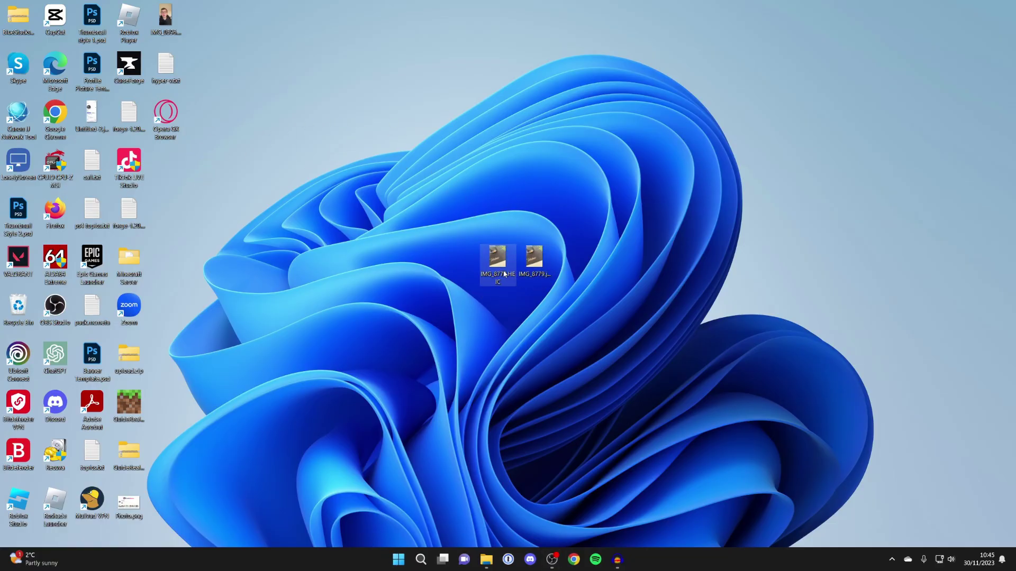
pyautogui.click(534, 265)
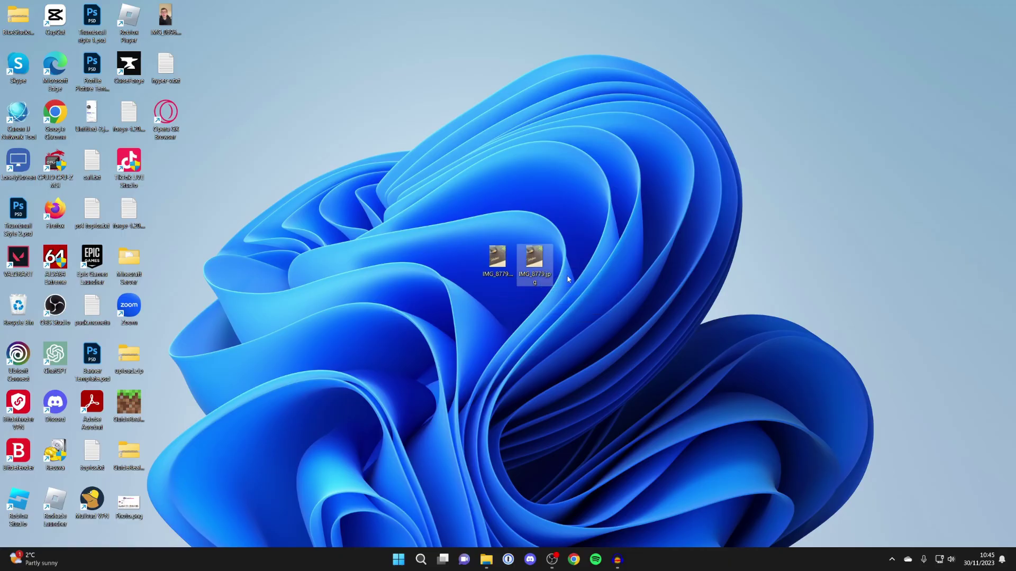
pyautogui.click(472, 272)
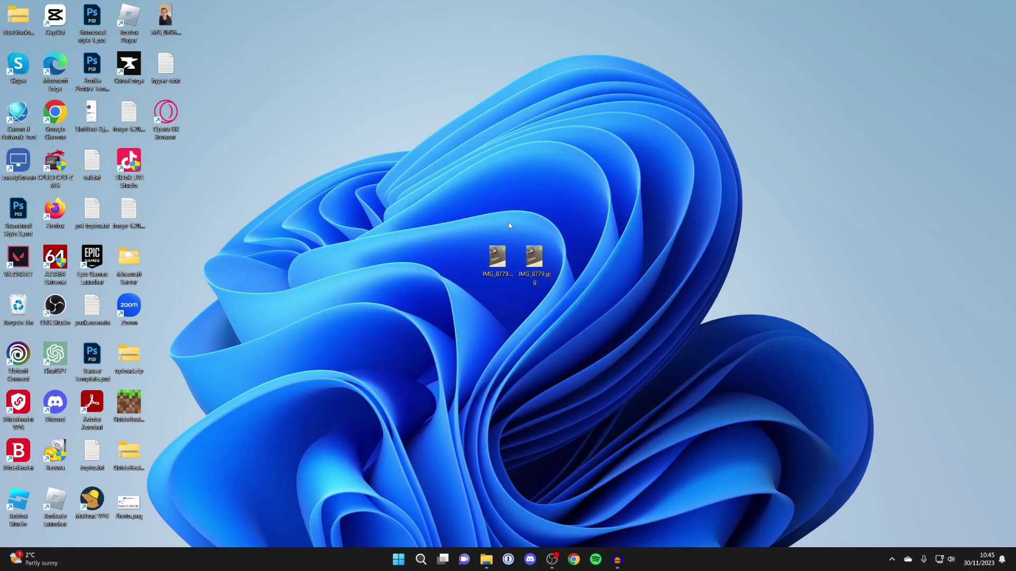